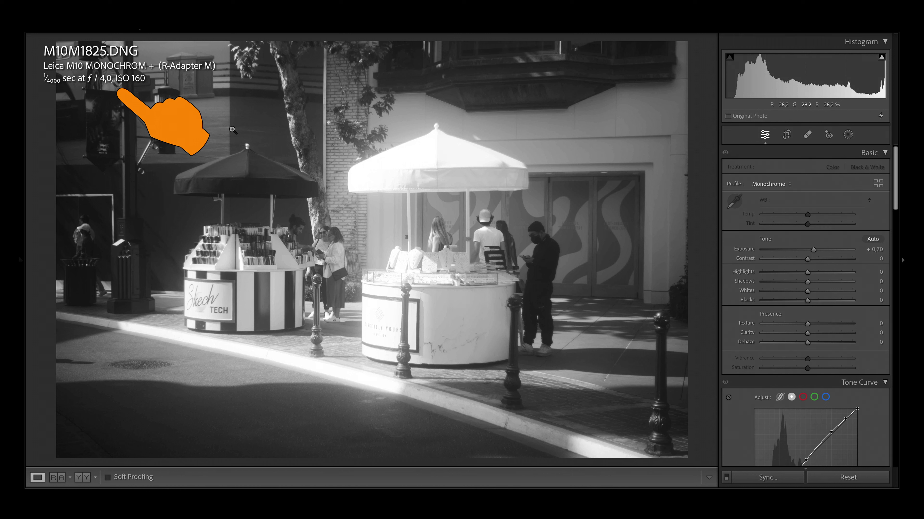
Convert kiosk photo M10R2933.DNG to Adobe Monochrome; set dehaze -25, exposure +0.20, contrast -60, highlights +37, shadows +23 and blacks -69
key(Right)
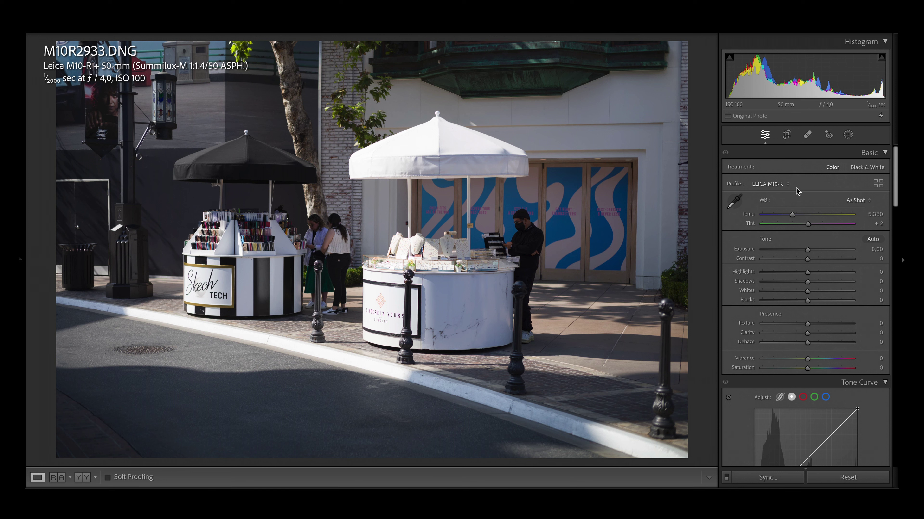
key(ctrl+alt+v)
scroll(807, 332, down, 1)
drag(807, 329, 795, 329)
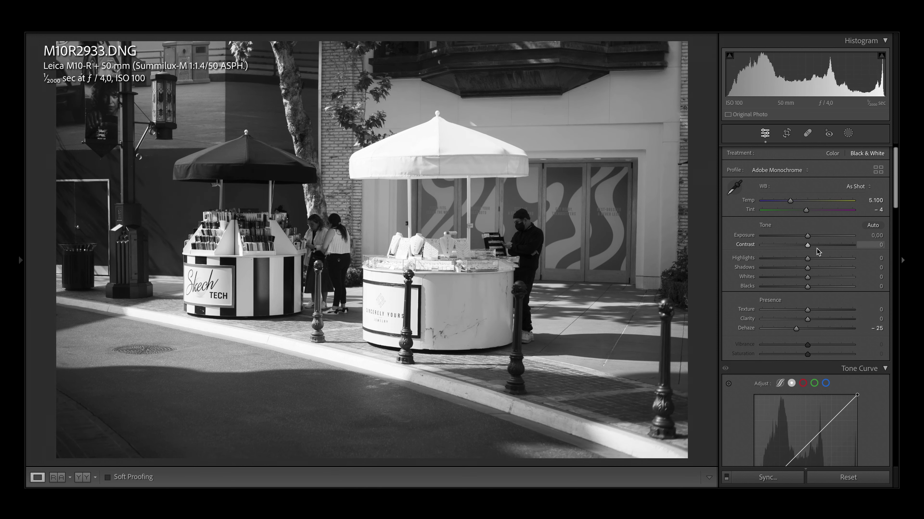
mouse_move(807, 245)
mouse_down()
mouse_move(781, 245)
mouse_move(824, 259)
mouse_move(818, 268)
mouse_move(776, 286)
mouse_move(807, 238)
mouse_up()
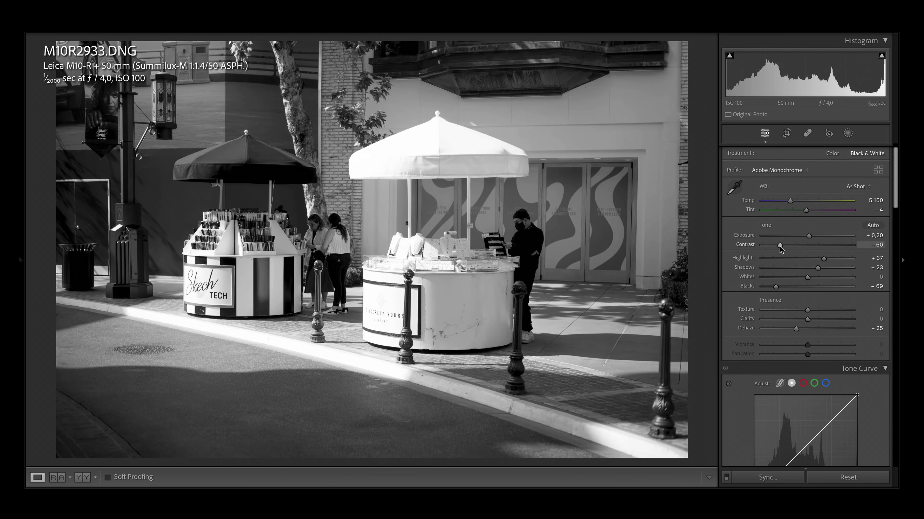
Brush a soft mask over the white kiosk and its surroundings, and set the mask's dehaze to -34
key(k)
drag(438, 229, 327, 146)
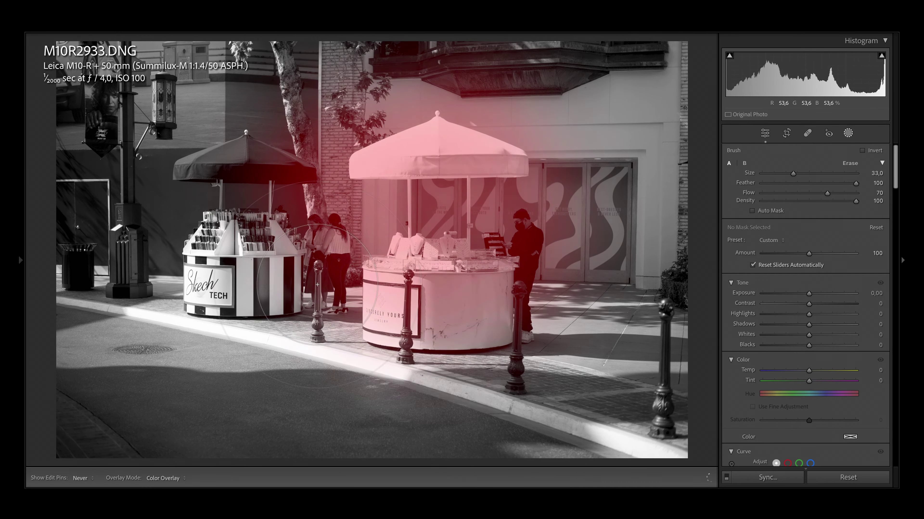
scroll(800, 327, down, 8)
drag(808, 320, 796, 322)
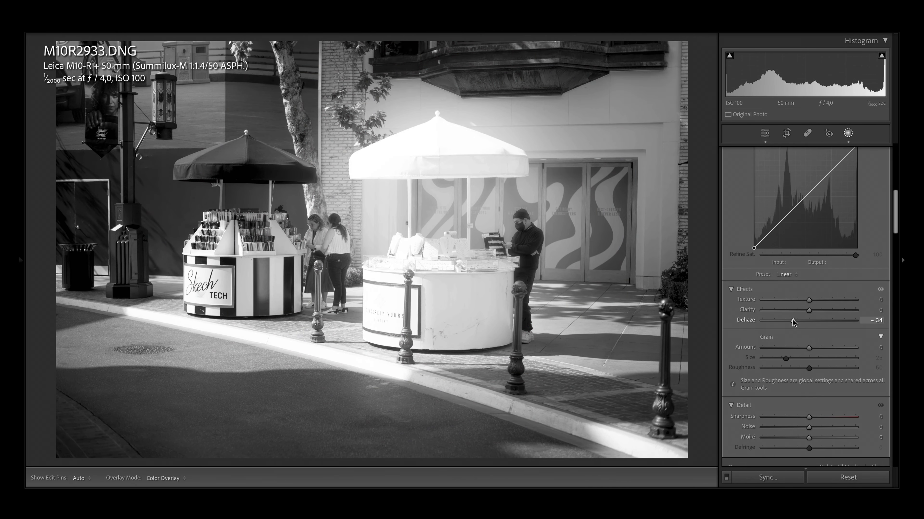
Add a large second mask centred on the white kiosk, and set the photo's overall contrast to -65 and clarity to -51
scroll(795, 313, up, 8)
click(626, 54)
click(691, 171)
drag(392, 255, 683, 429)
scroll(800, 328, down, 8)
drag(808, 380, 800, 381)
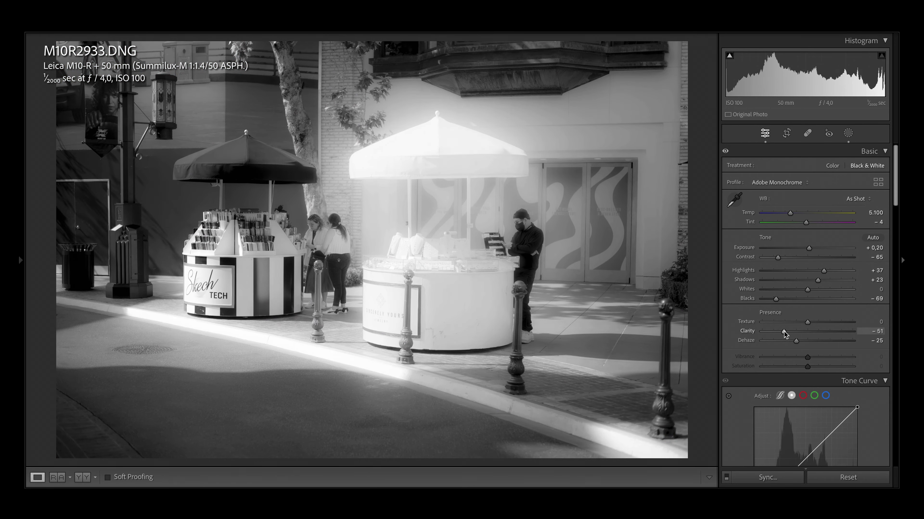
Create an inverted copy of the kiosk brush mask as a third mask and adjust its effect on the surroundings
right_click(645, 93)
drag(799, 416, 806, 415)
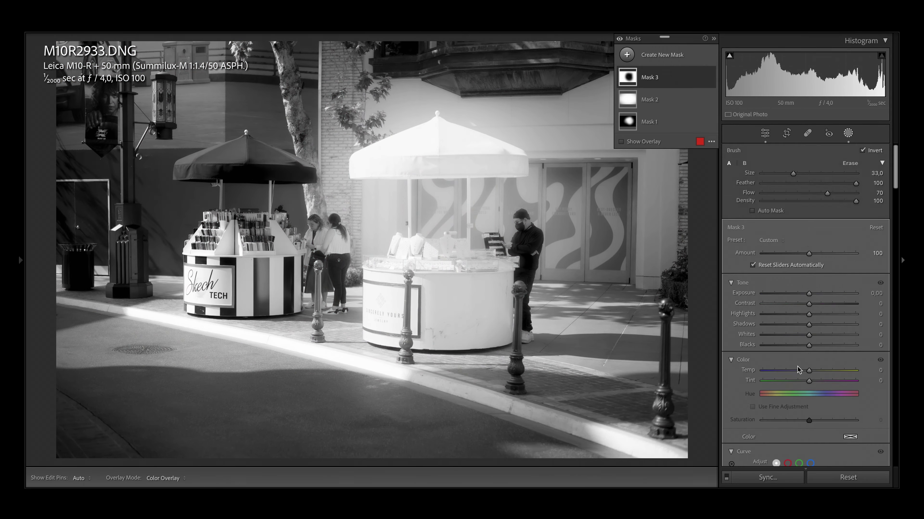
click(764, 133)
Try a post-crop vignette with an amount of -54 on the kiosk photo and undo it
scroll(805, 327, down, 5)
drag(807, 361, 779, 361)
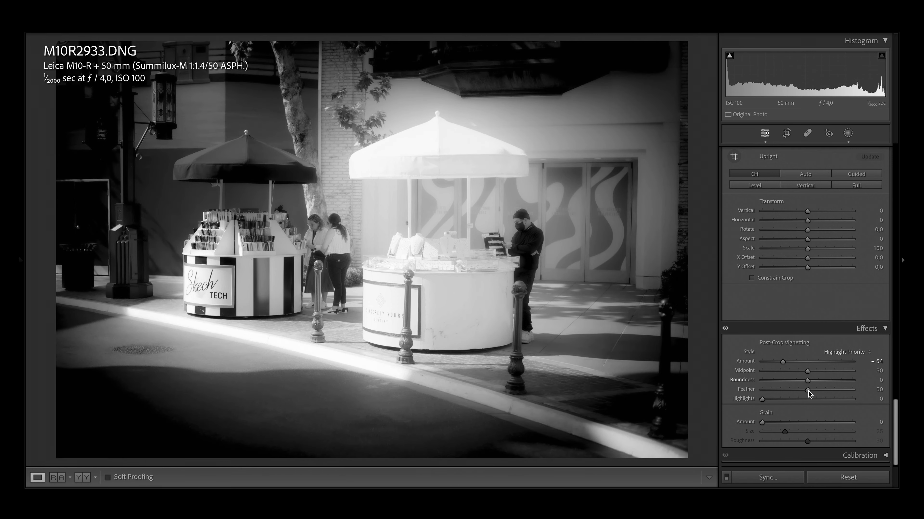
key(ctrl+z)
Reset all edits on the kiosk photo and undo the reset
scroll(819, 418, up, 10)
click(848, 477)
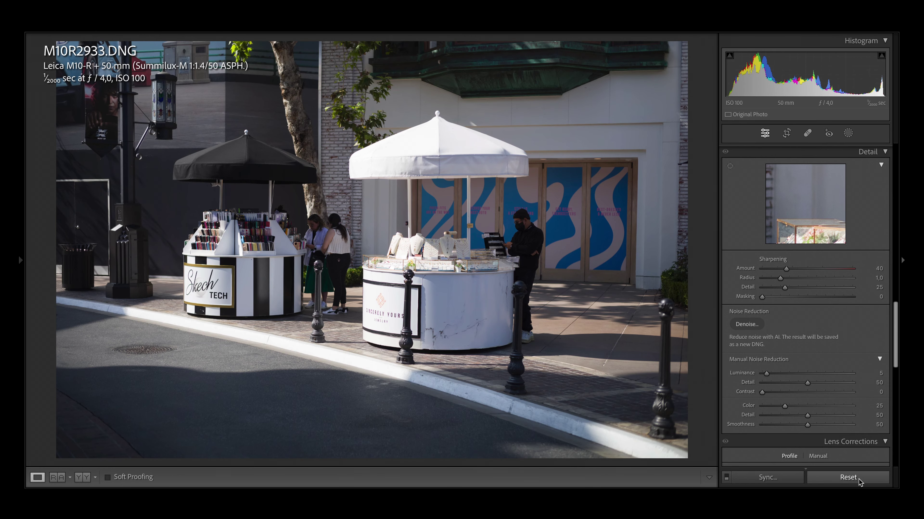
key(ctrl+z)
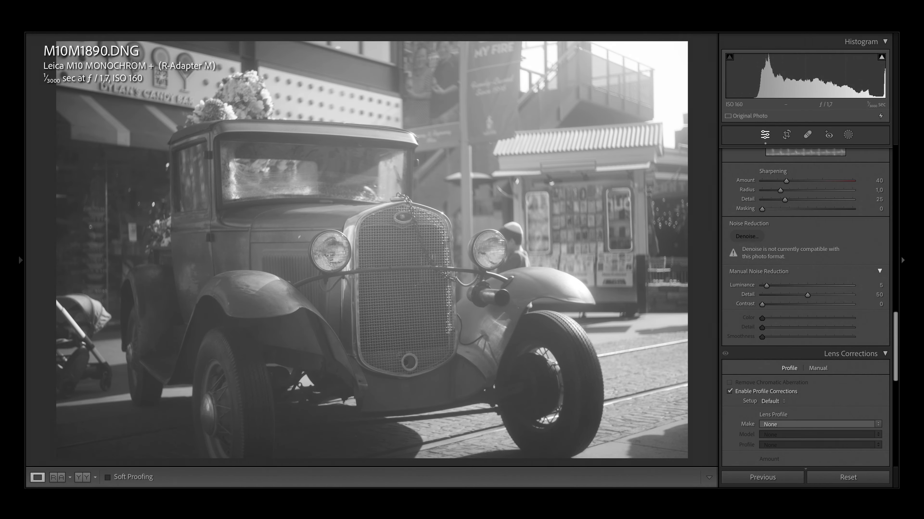
Convert vintage truck photo M10R2985.DNG to Adobe Monochrome; set texture -65, clarity -46, dehaze -45, exposure -0.55, contrast -14, shadows -13 and blacks -37
scroll(809, 295, up, 20)
key(v)
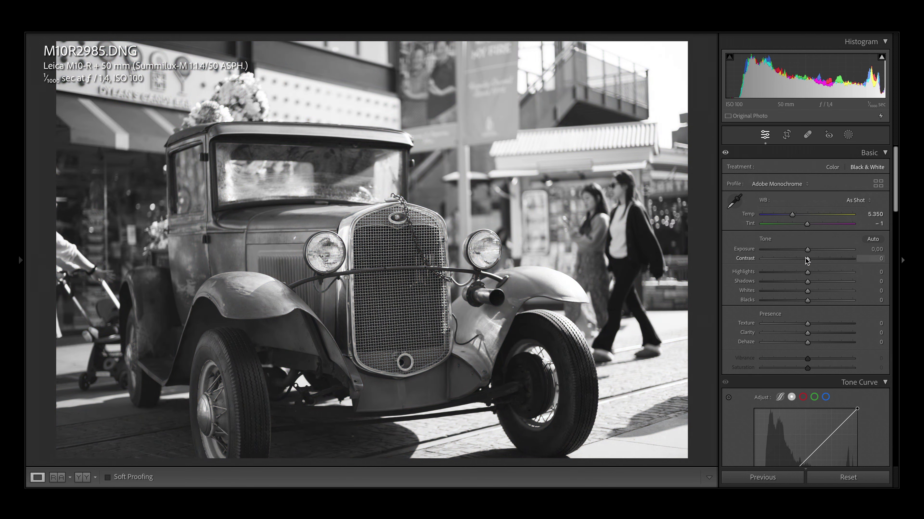
drag(807, 322, 786, 341)
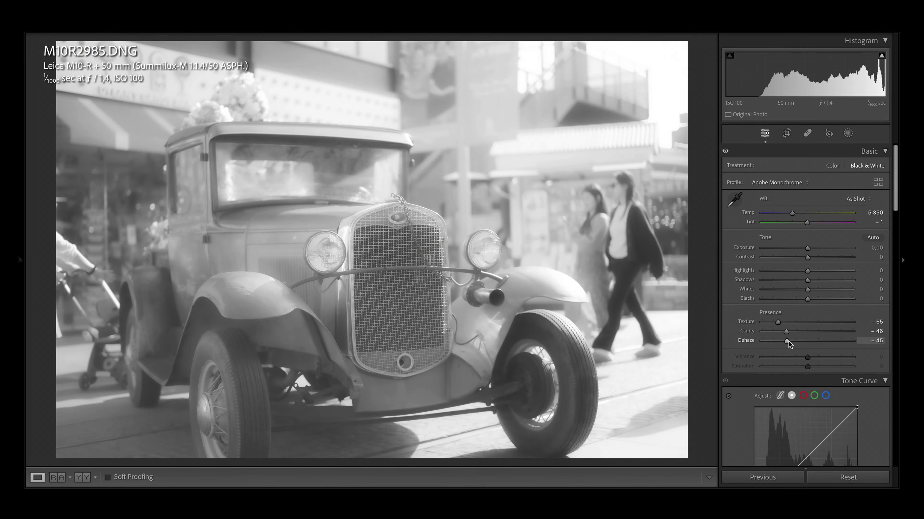
drag(808, 257, 791, 298)
Add a radial gradient mask around the truck's upper front, set its dehaze to -33 and return to the global edits
key(shift+m)
drag(459, 196, 636, 364)
drag(809, 441, 792, 442)
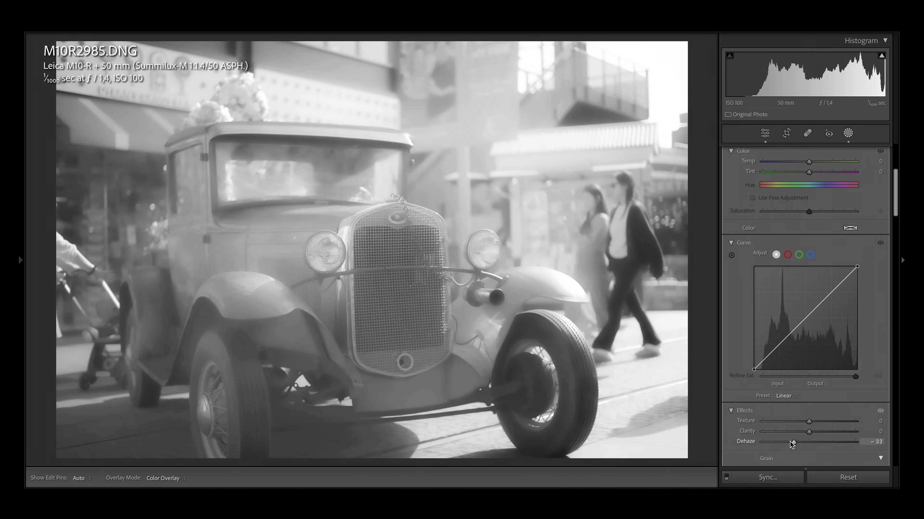
key(d)
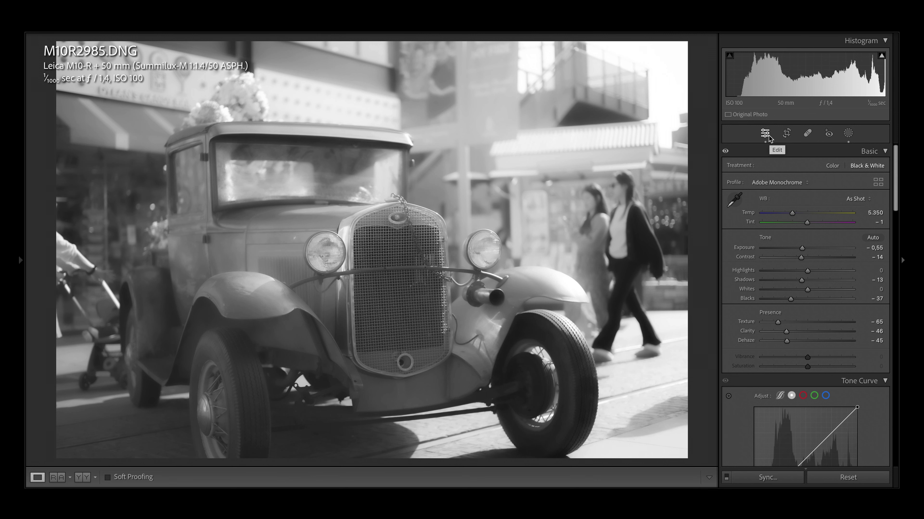
Add a mask to the market sign photo M10R2960.DNG and set the mask's dehaze to -11
key(Right)
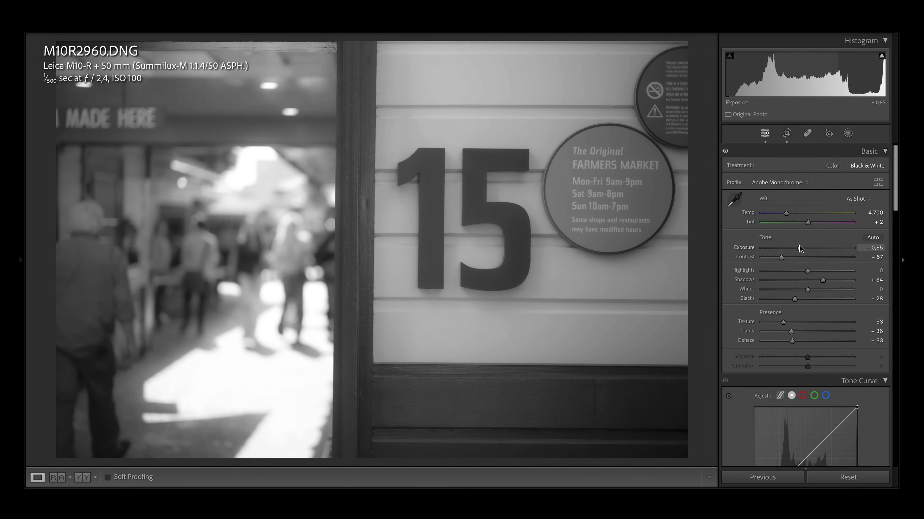
click(828, 133)
key(k)
click(828, 134)
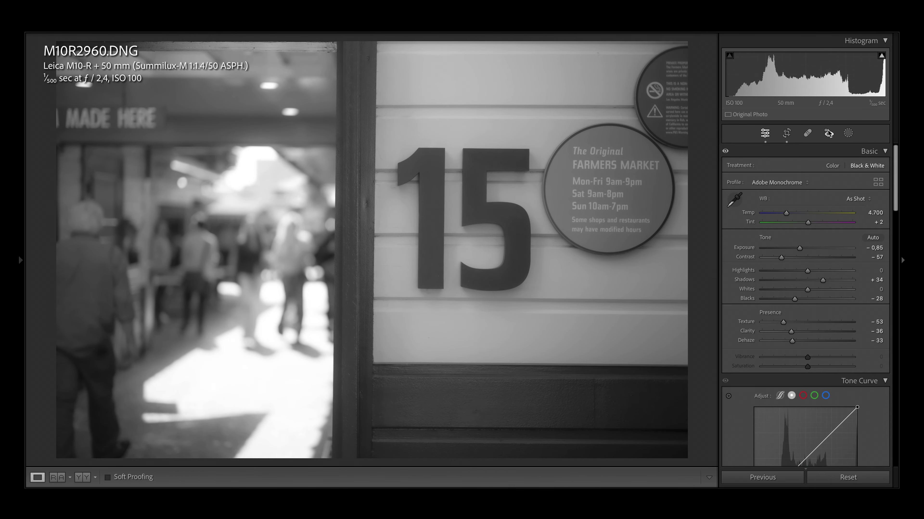
click(848, 133)
click(804, 175)
scroll(806, 327, down, 10)
drag(808, 335, 804, 335)
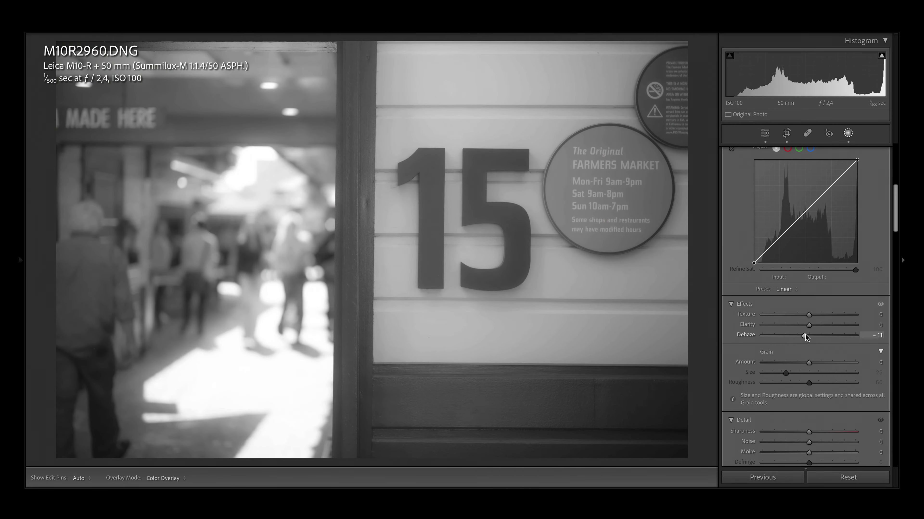
Convert parking lot photo M10R2974.DNG to Adobe Monochrome; set contrast -62, dehaze -52, blacks -28 and shadows +44
click(495, 412)
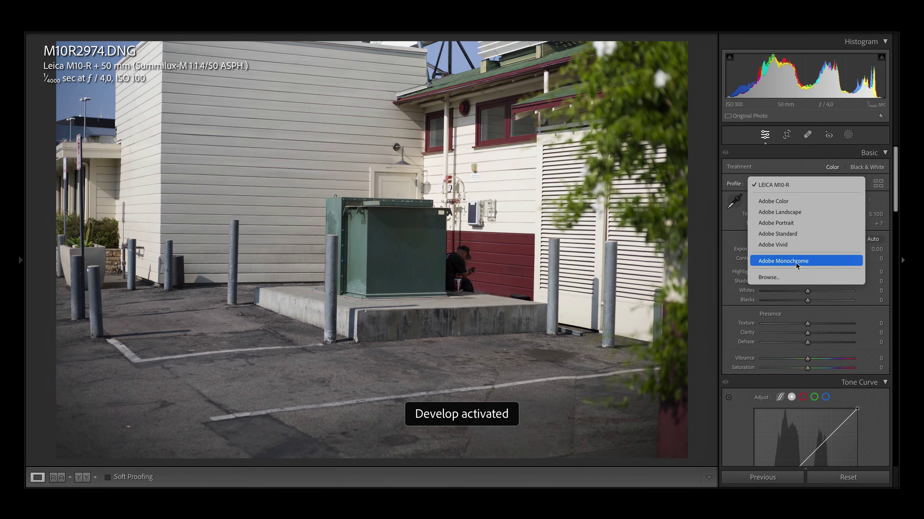
click(782, 260)
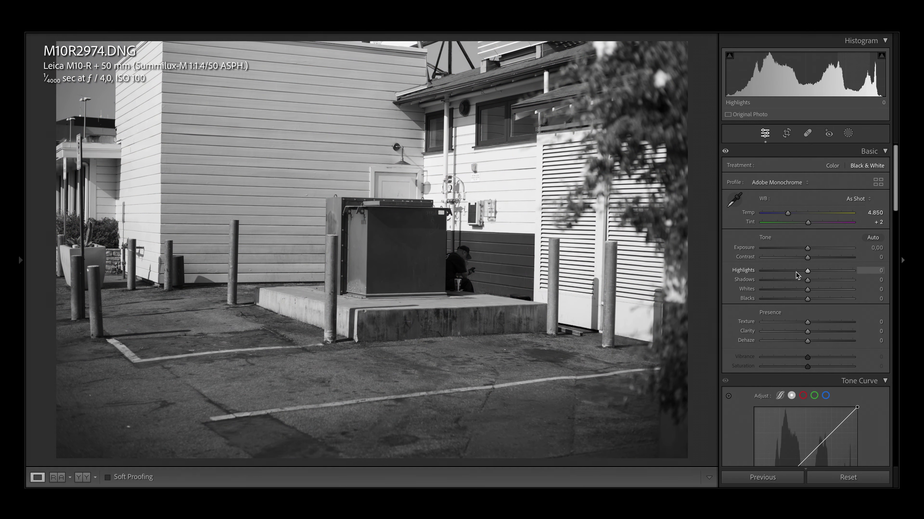
drag(806, 258, 779, 258)
drag(807, 340, 784, 341)
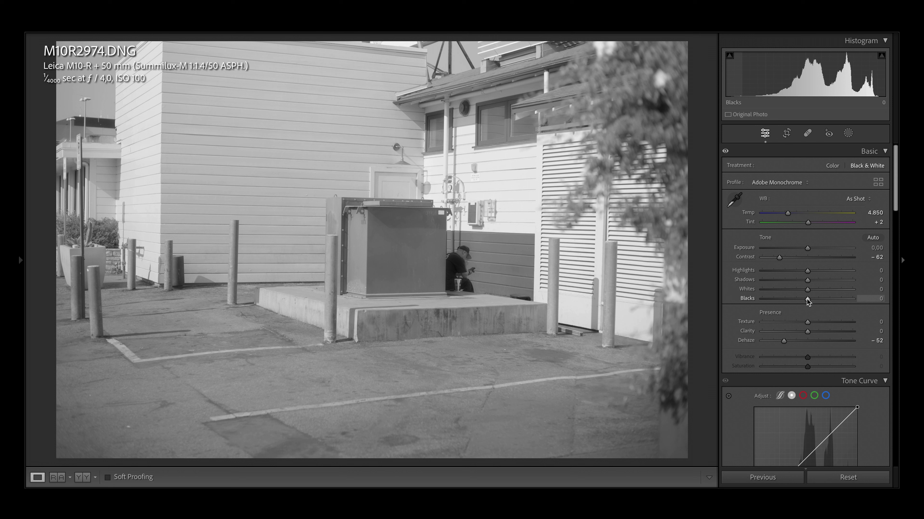
drag(807, 299, 795, 299)
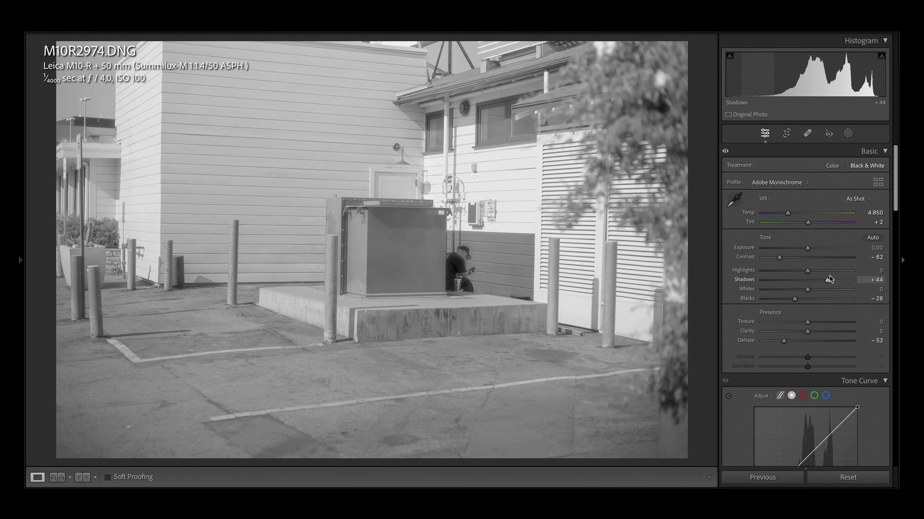
Create a mask covering nearly the whole parking lot photo and set its dehaze to 5
click(848, 132)
click(753, 233)
scroll(807, 327, down, 10)
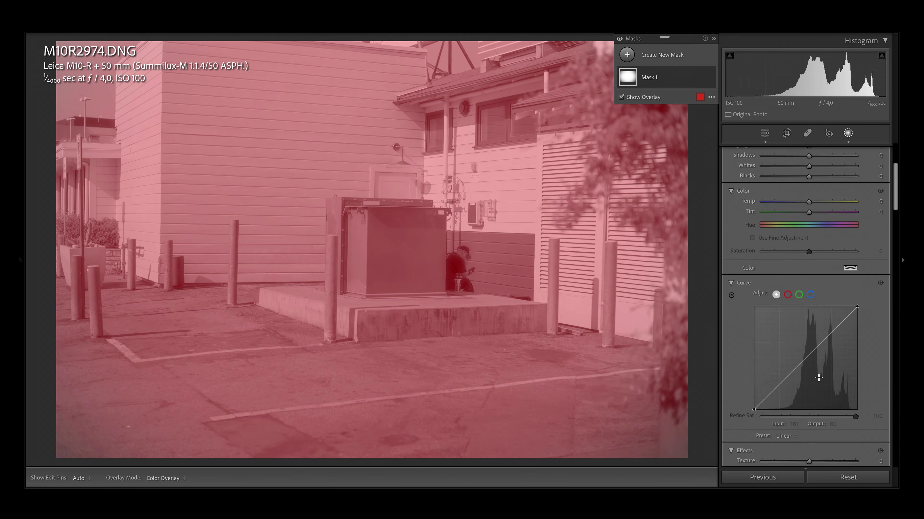
drag(809, 323, 806, 327)
Add a radial gradient mask over the white building wall, raise its exposure to about 1.66 and return to the global edits
key(shift+m)
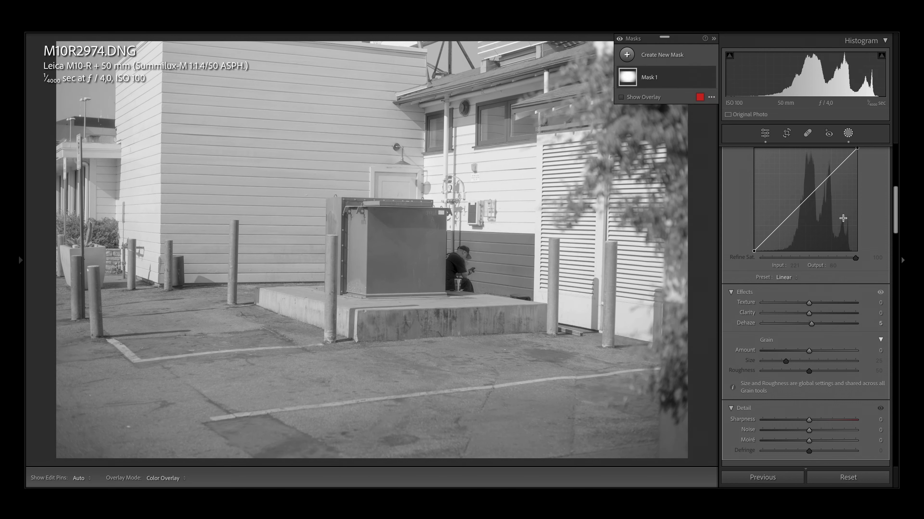
drag(242, 185, 440, 219)
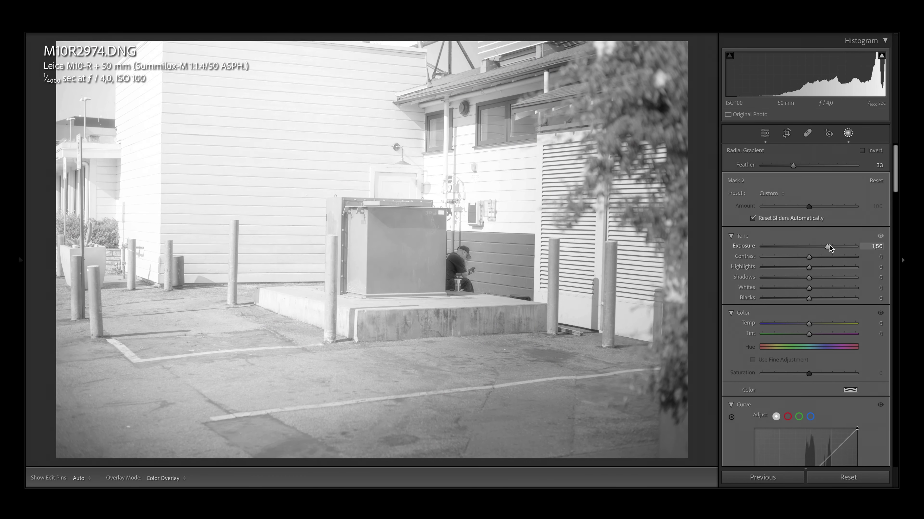
key(d)
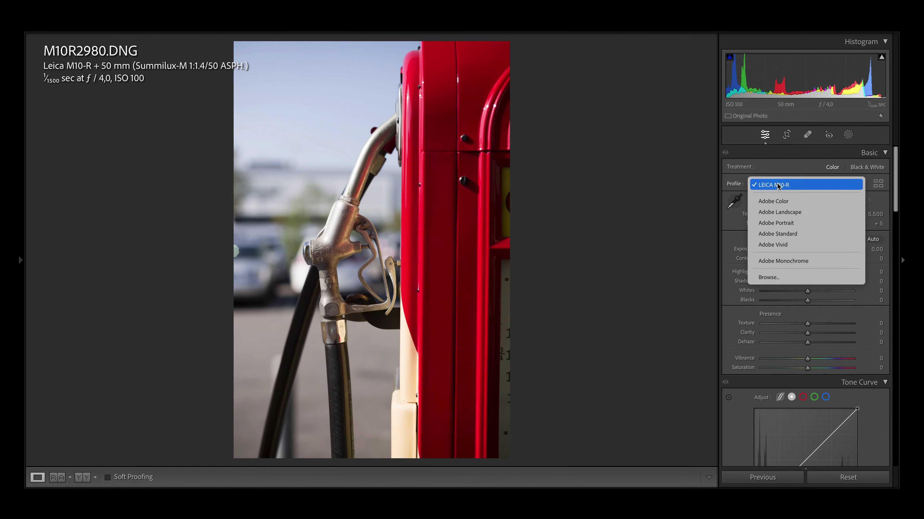
Change the profile of the fuel nozzle photo M10R2980.DNG and lower its dehaze
click(763, 182)
drag(807, 341, 792, 342)
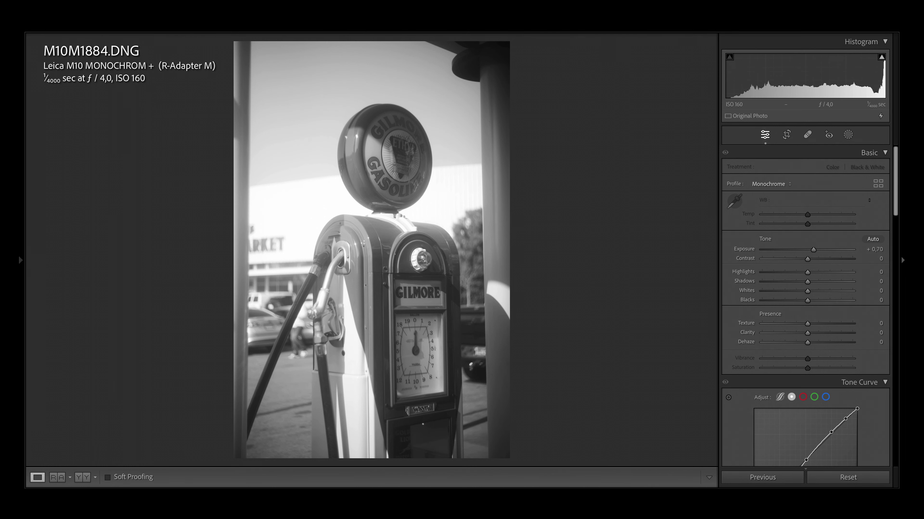
Convert gas pump photo M10R2982.DNG to Adobe Monochrome, and set exposure +0.50, contrast -67 and shadows +42
key(Right)
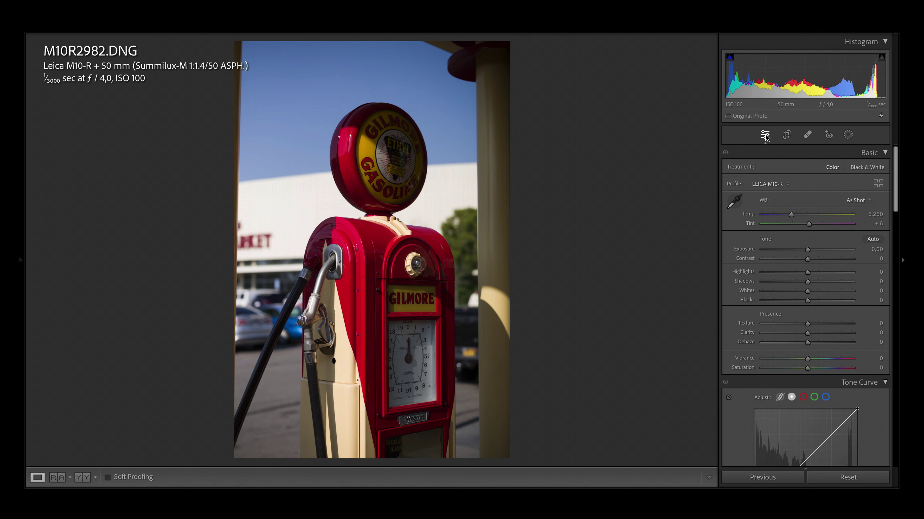
click(772, 184)
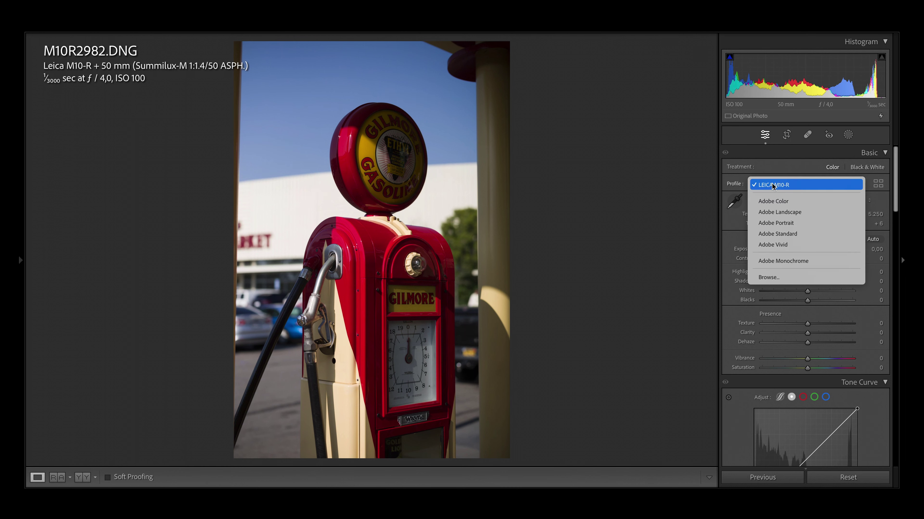
click(783, 261)
drag(807, 257, 831, 282)
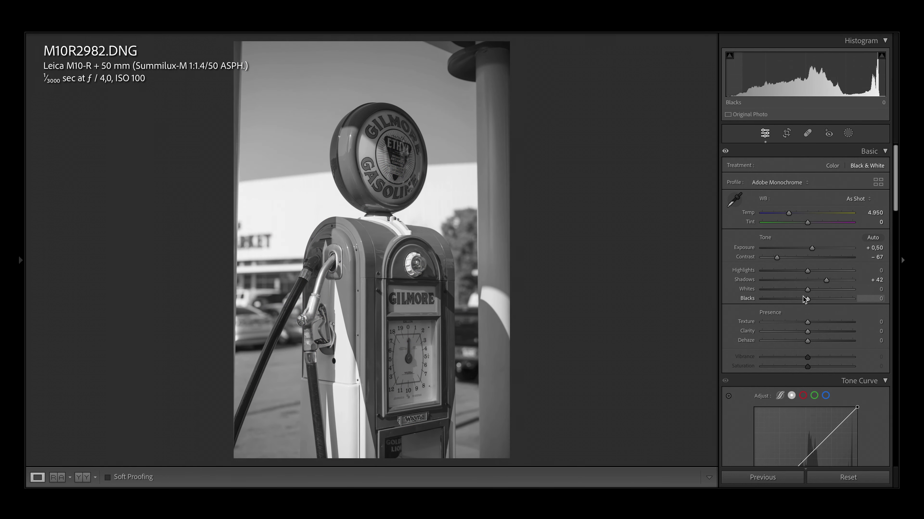
Soften the gas pump photo with blacks -23, texture -76, clarity -14, dehaze -10 and highlights +34
drag(807, 299, 802, 342)
drag(807, 271, 823, 271)
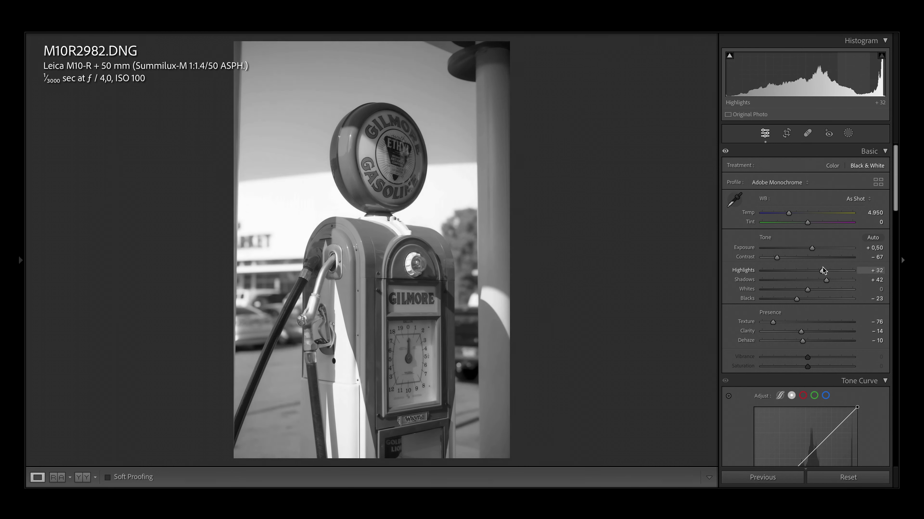
Draw a radial gradient mask around the gas pump, set its dehaze to -33 and deselect the mask
key(m)
drag(371, 236, 240, 236)
scroll(800, 291, down, 5)
drag(809, 256, 796, 258)
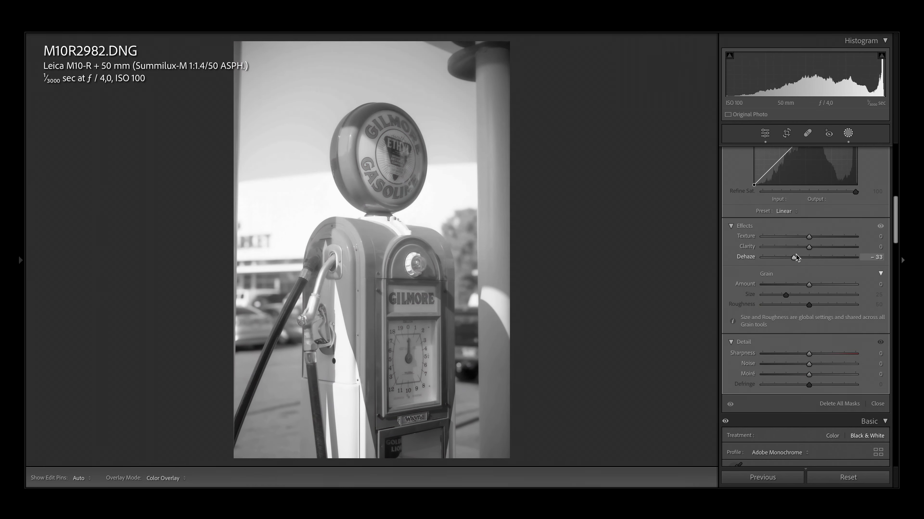
key(Escape)
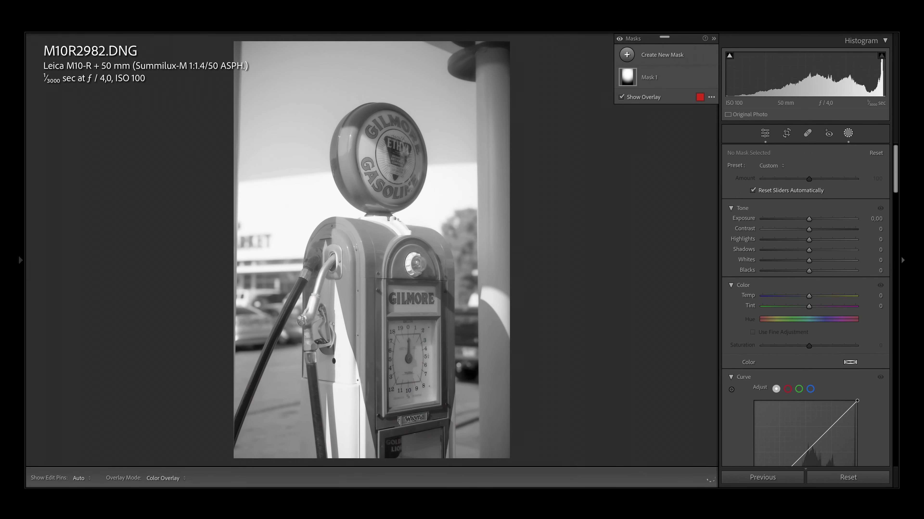
Return to the global edits and raise the gas pump photo's overall contrast
click(764, 132)
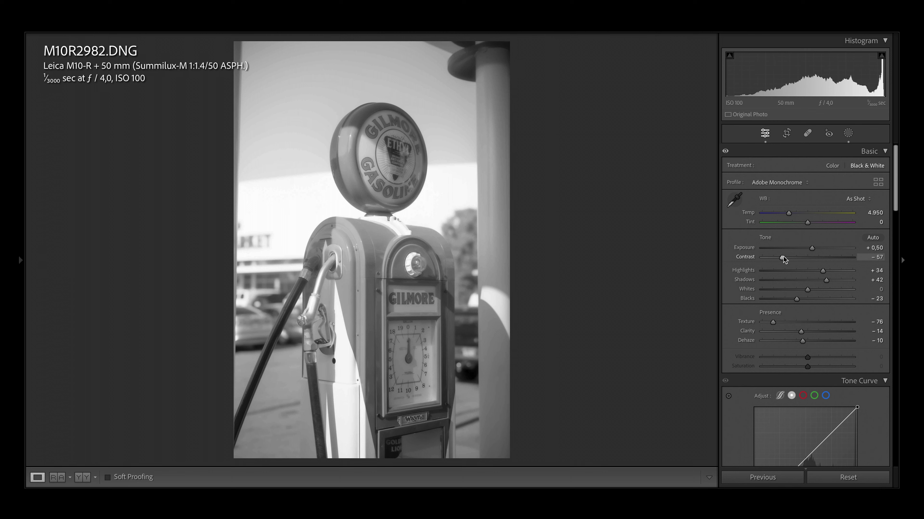
drag(783, 259, 797, 258)
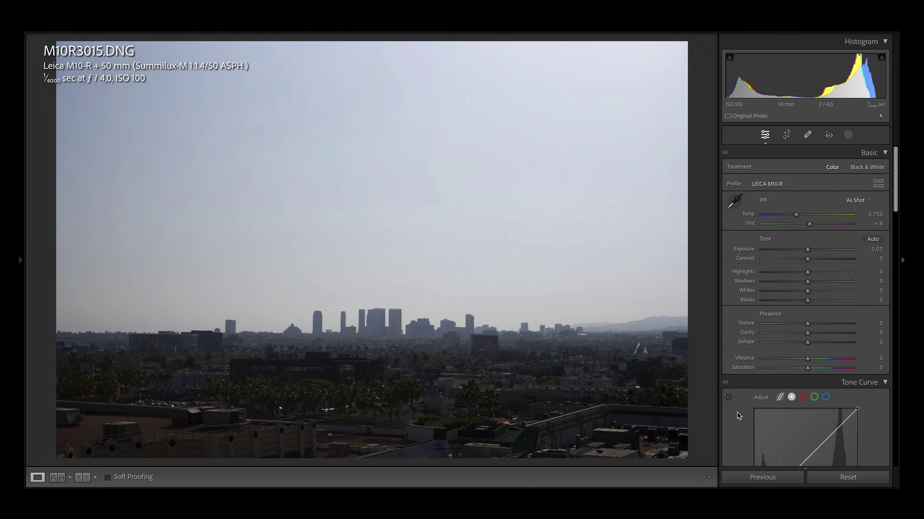
Apply the Adobe Monochrome profile to the skyline photo M10R3015.DNG
click(768, 184)
click(795, 262)
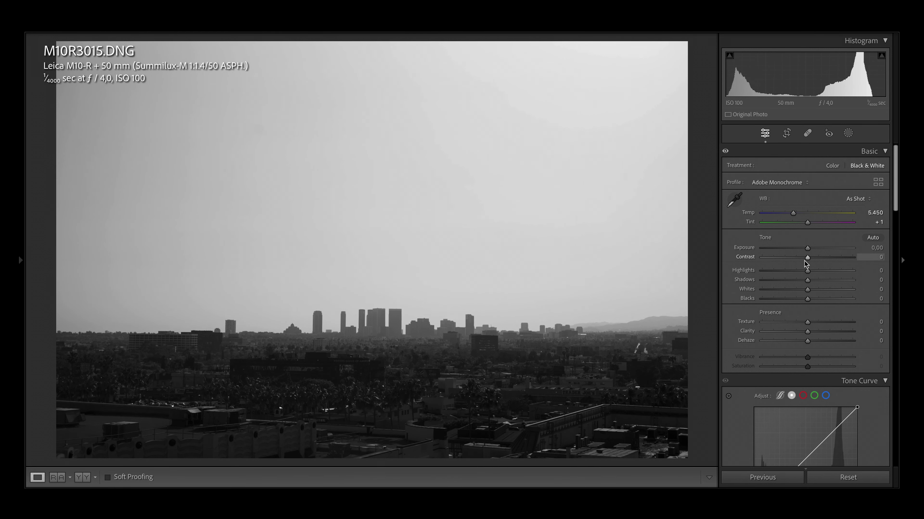
Set the skyline photo's contrast to -48, dehaze -19, exposure +0.15, shadows +18, whites +57 and highlights +20
drag(807, 258, 786, 260)
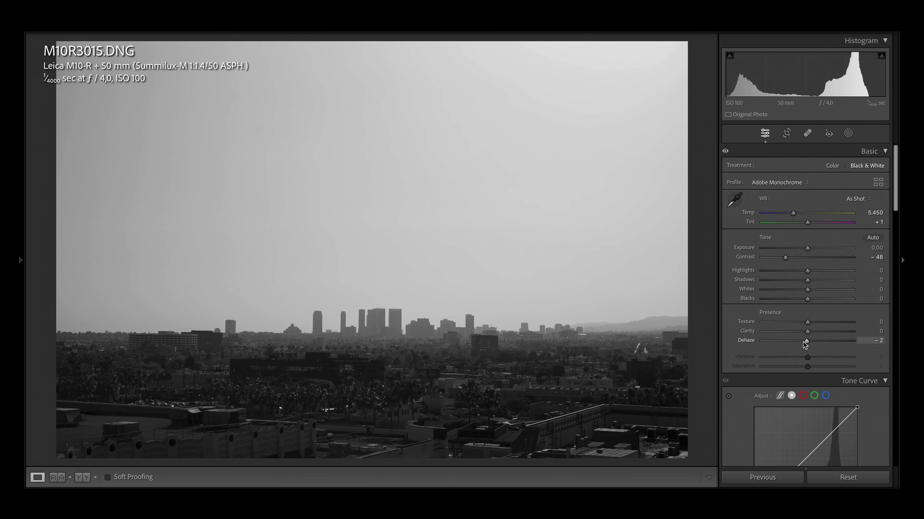
drag(807, 341, 800, 343)
drag(807, 280, 816, 280)
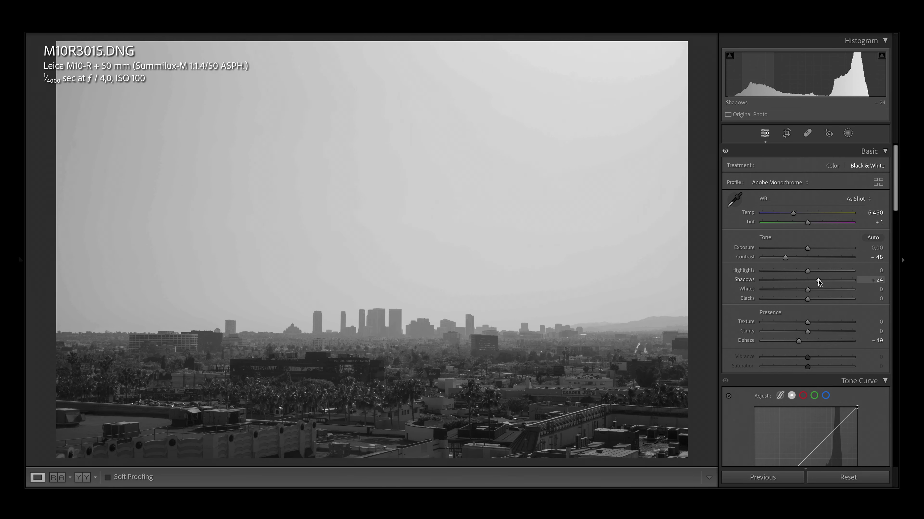
drag(807, 248, 809, 252)
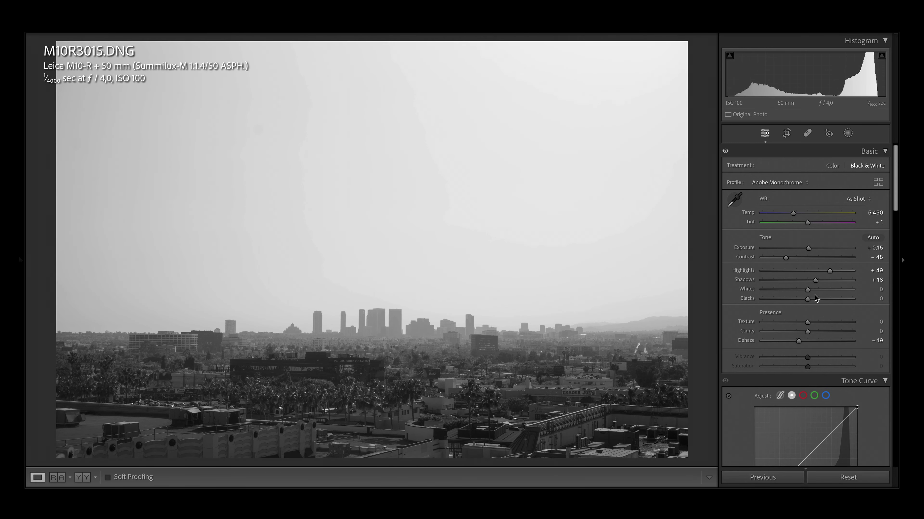
drag(813, 290, 816, 271)
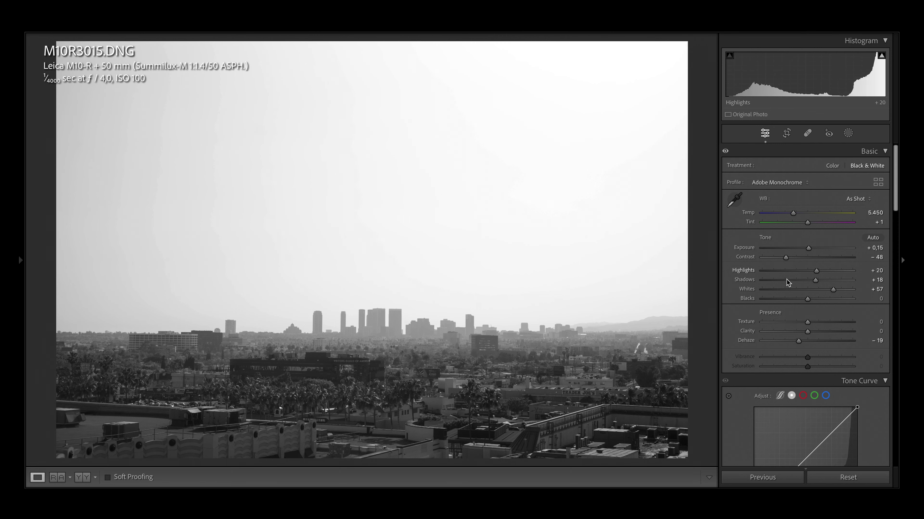
Draw a wide radial gradient mask across the skyline and lower its dehaze
key(shift+w)
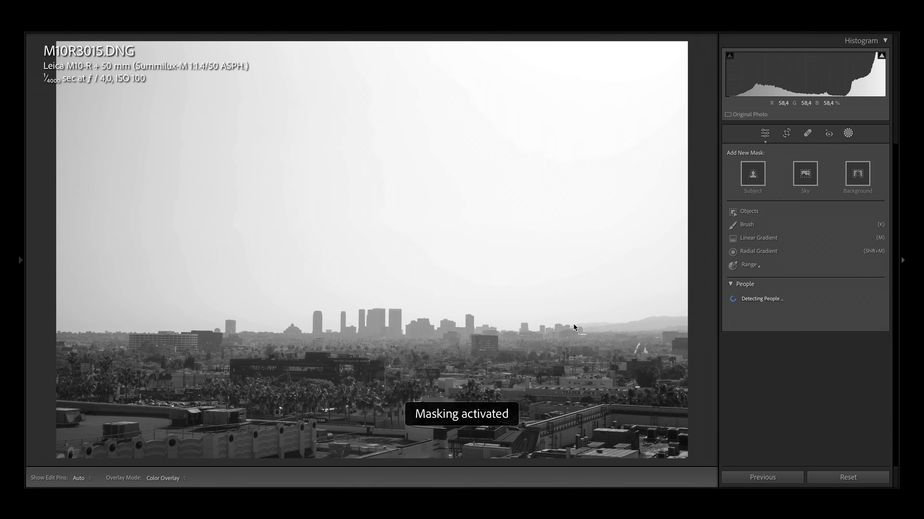
key(shift+m)
drag(343, 302, 586, 470)
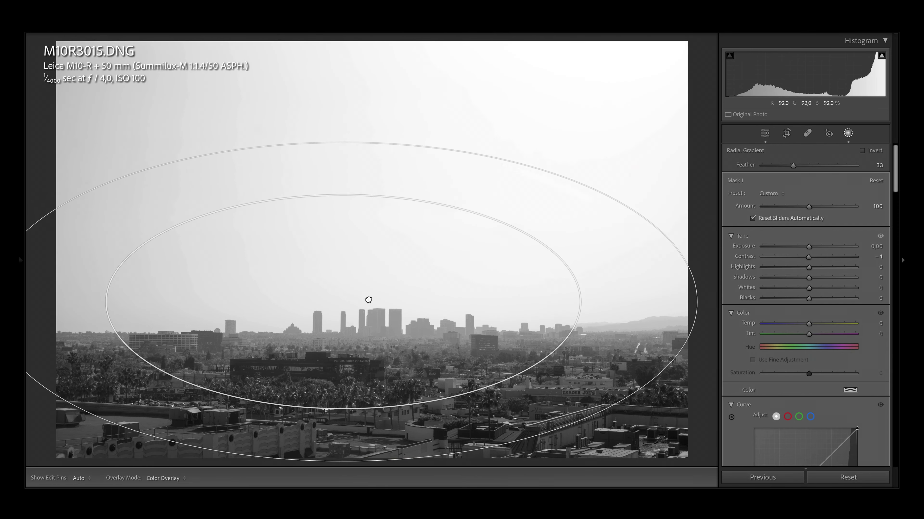
drag(368, 299, 368, 242)
scroll(808, 255, down, 5)
drag(808, 212, 793, 216)
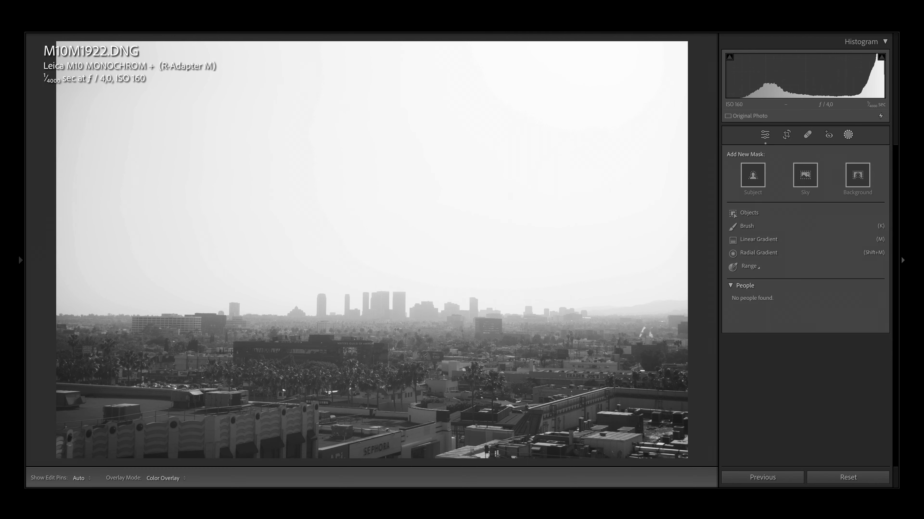
Compare M10M1922.DNG and M10R3015.DNG side by side, examining the buildings and billboard at 200%, and return to single-photo view
key(e)
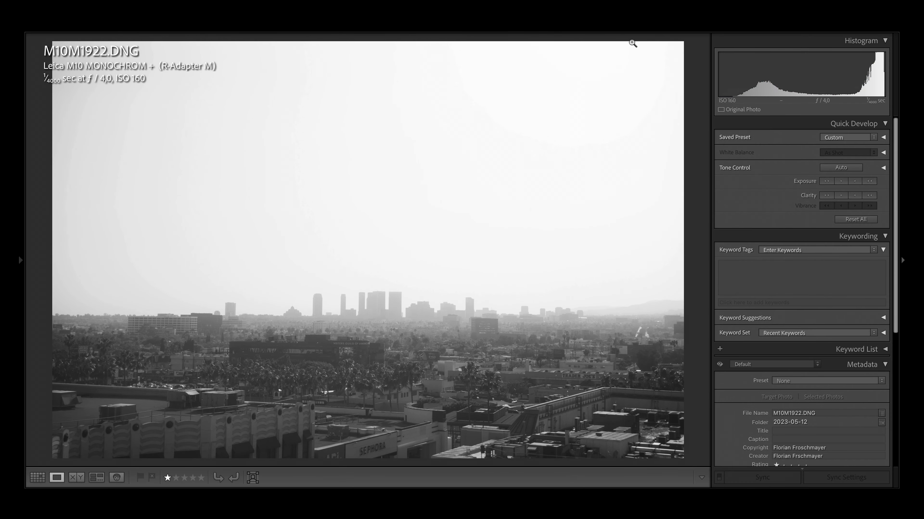
key(c)
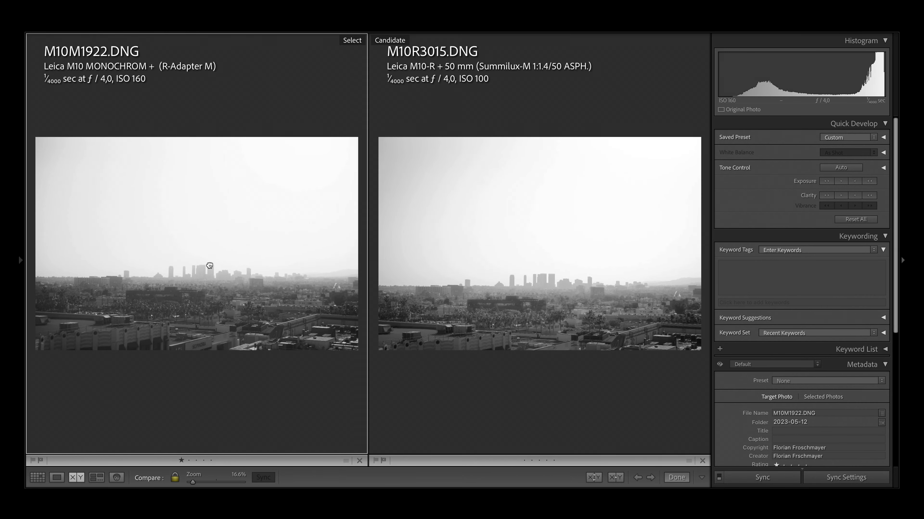
drag(209, 266, 306, 313)
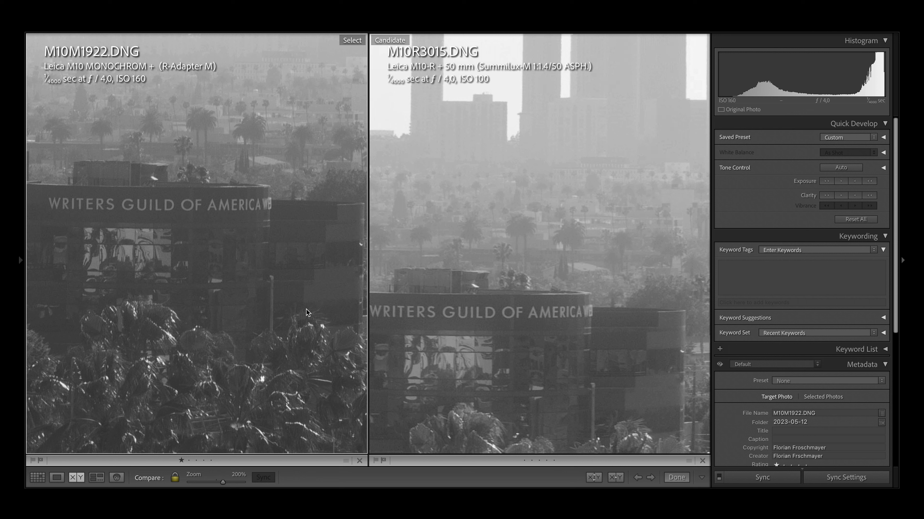
drag(526, 352, 137, 313)
click(137, 313)
click(250, 193)
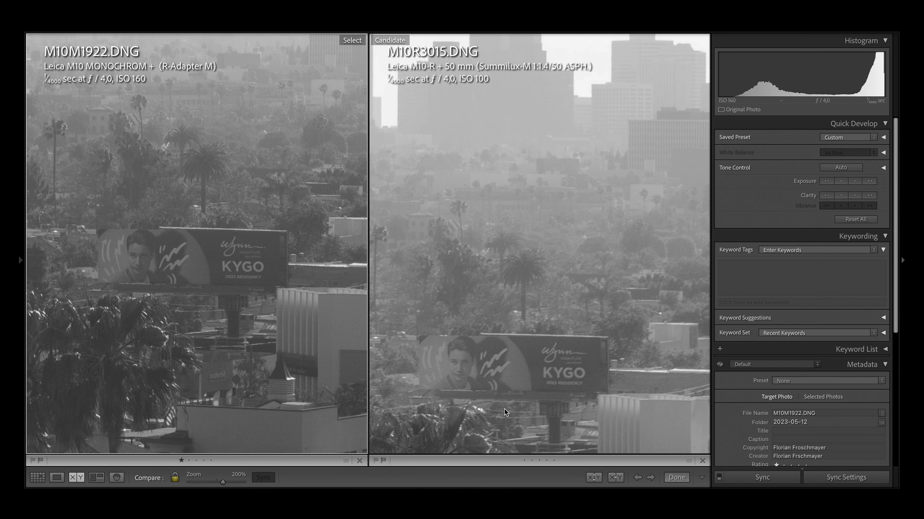
click(186, 265)
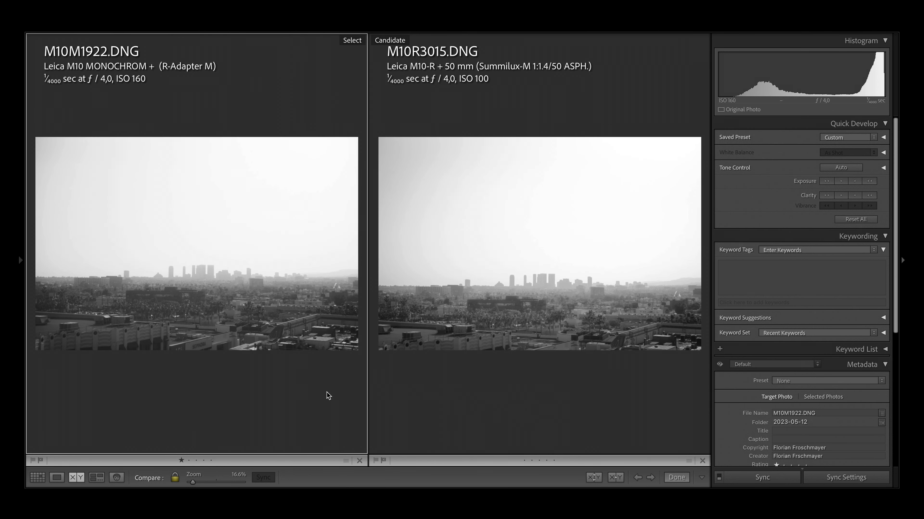
click(56, 477)
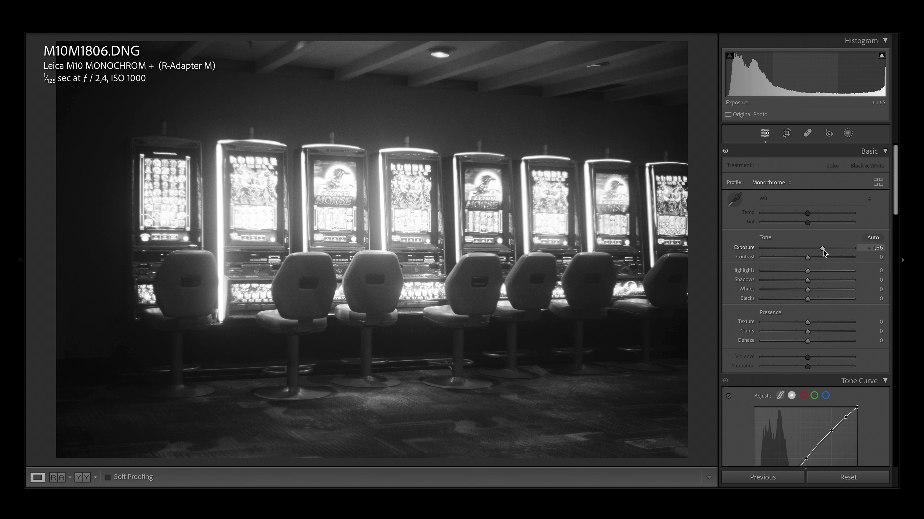
Raise the exposure of the slot machine photo M10M1806.DNG
drag(823, 248, 828, 251)
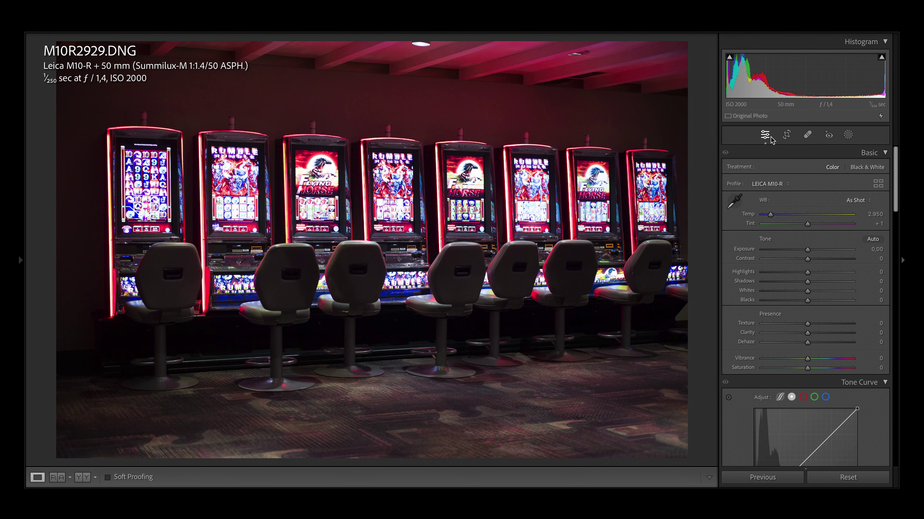
Convert slot machine photo M10R2929.DNG to black and white and add a post-crop vignette with amount -71, roundness +24 and feather 74
click(767, 183)
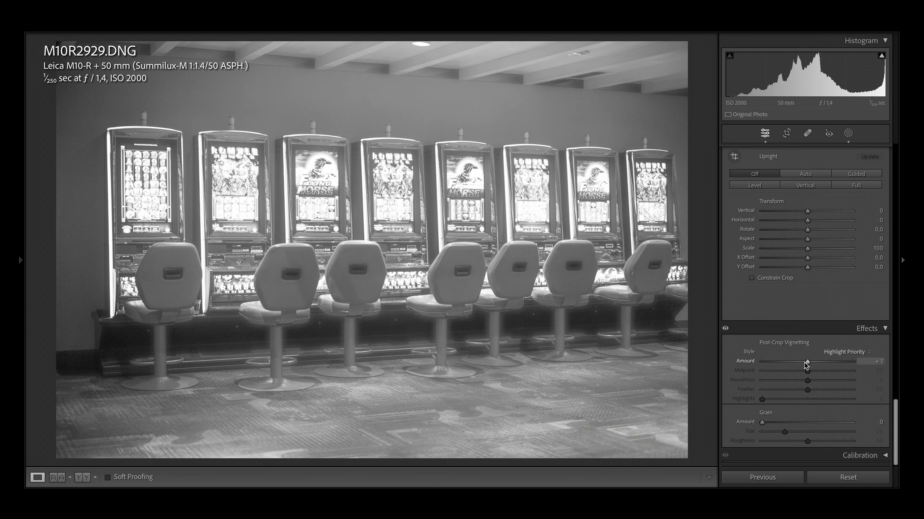
drag(807, 361, 812, 384)
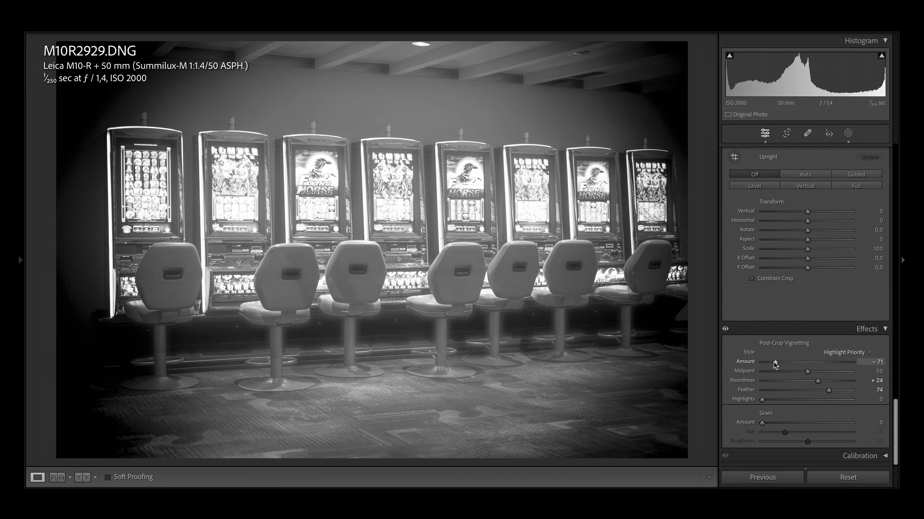